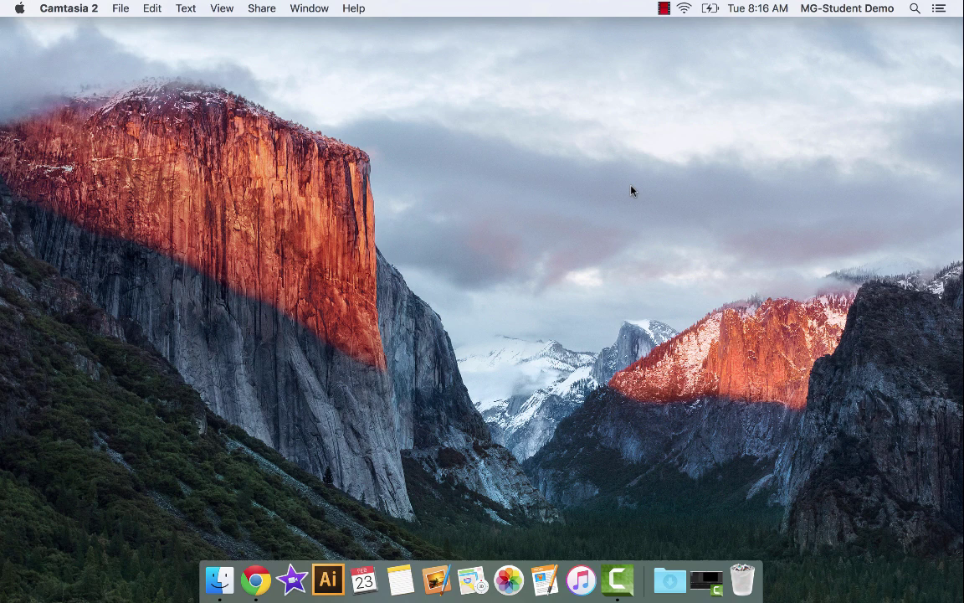
Launch iMovie and get past its welcome screens to the empty Projects browser.
left_click(295, 580)
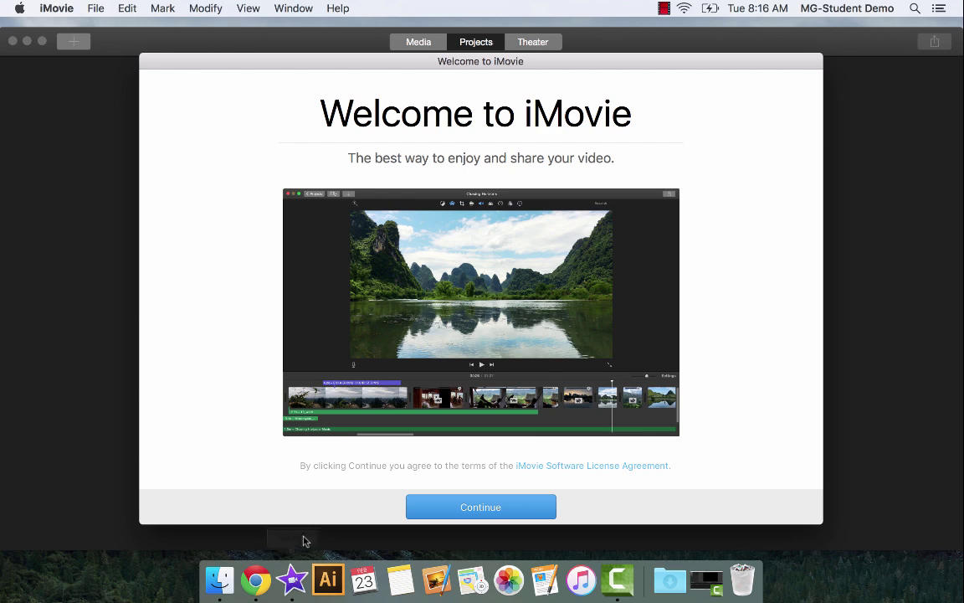
left_click(481, 511)
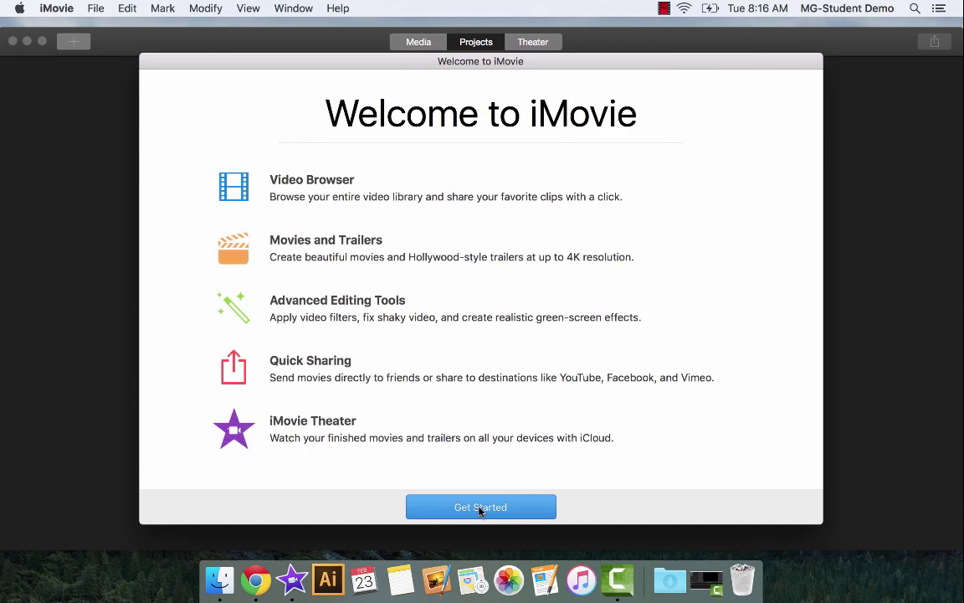
left_click(480, 507)
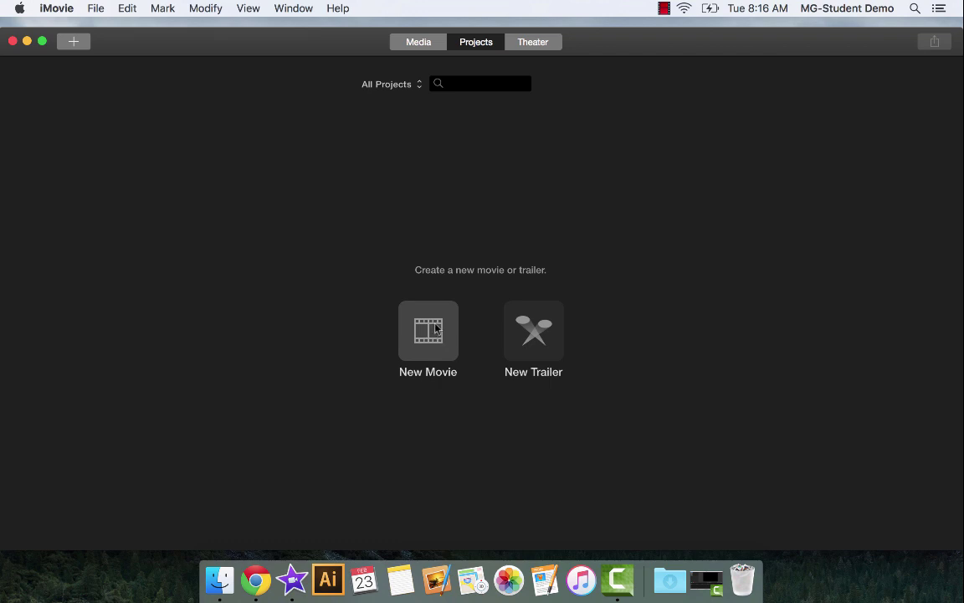
Switch to the media library view and rename iMovie Library to ms.022316.L1.
left_click(418, 43)
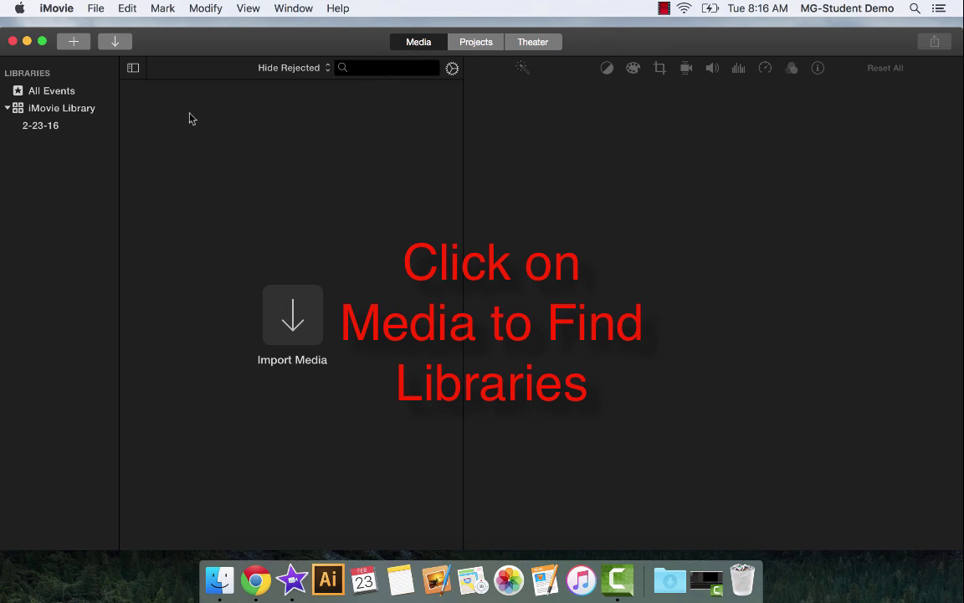
left_click(35, 113)
left_click(36, 111)
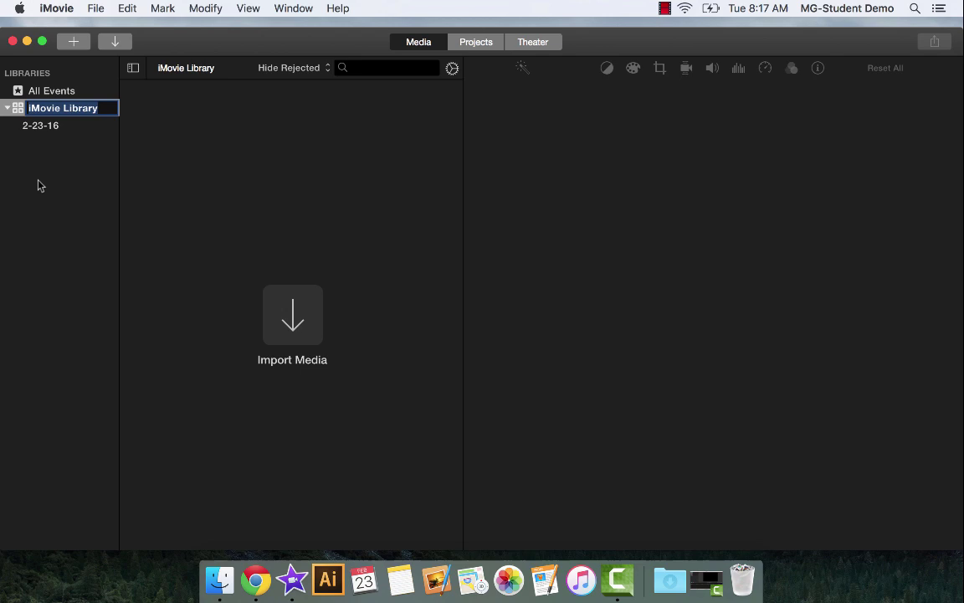
type("ms")
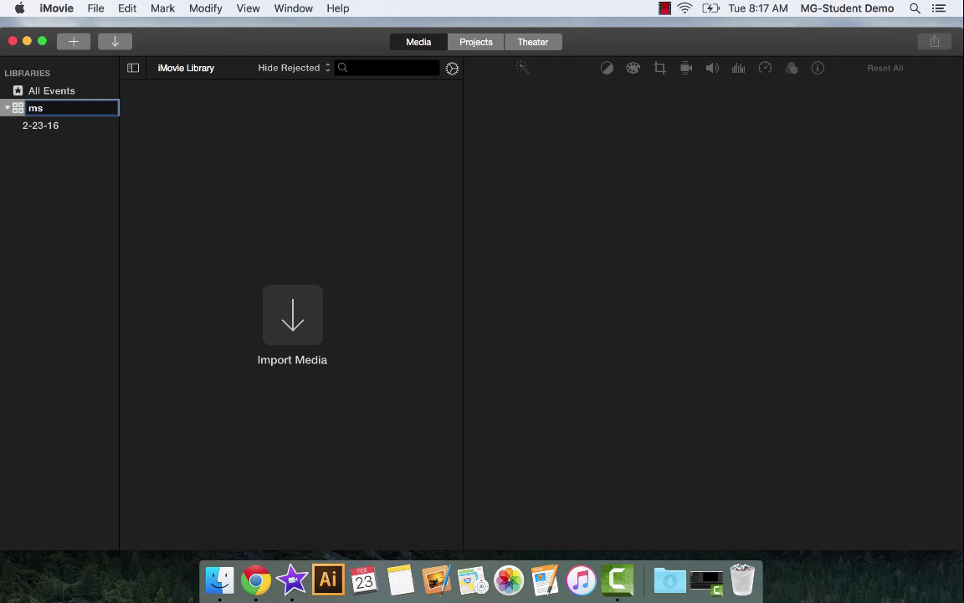
type(".022316.L1")
key("Return")
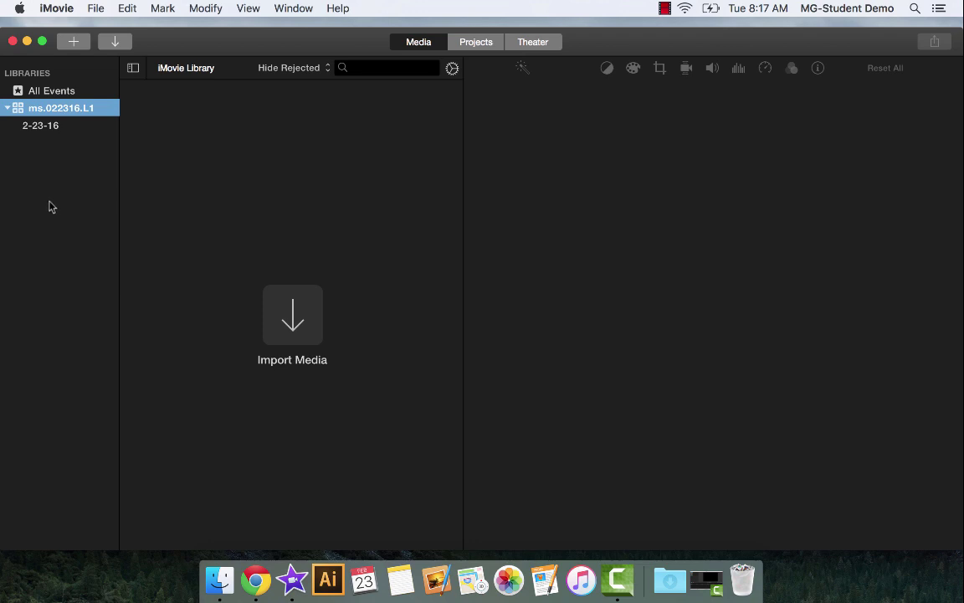
Rename the 2-23-16 event to ms.022316.slides.
left_click(45, 131)
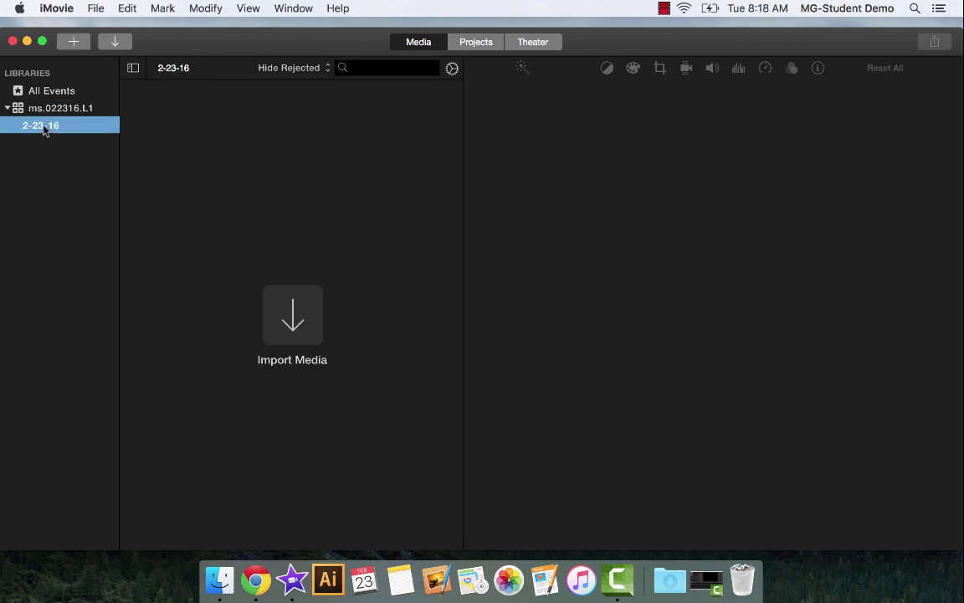
left_click(42, 126)
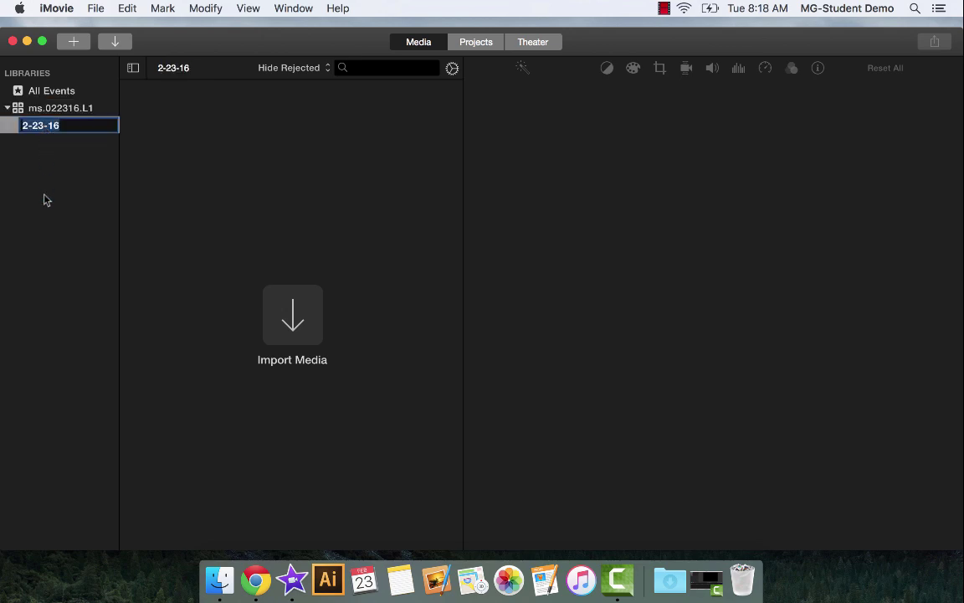
type("ms.02231")
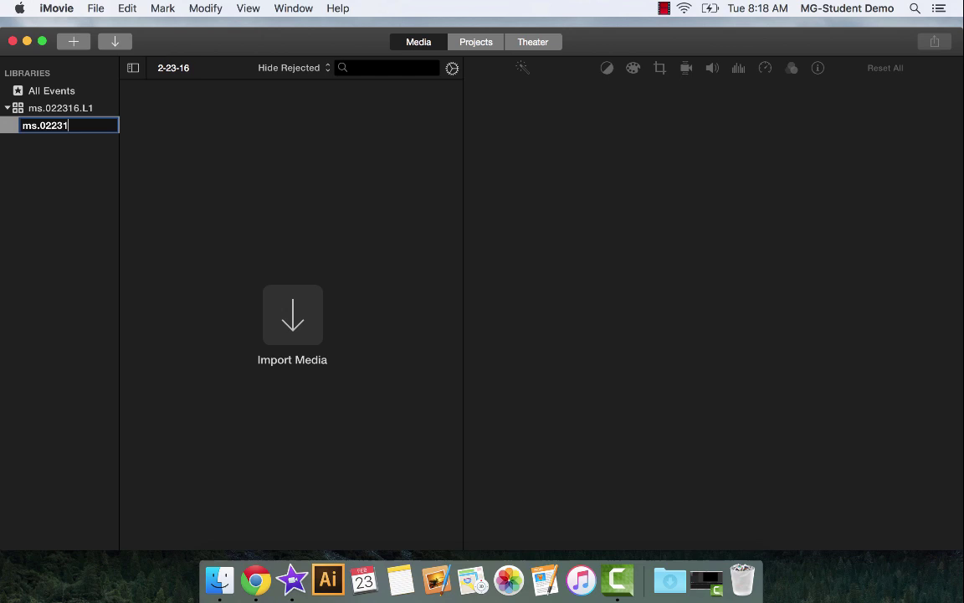
type("6.slides")
key("Return")
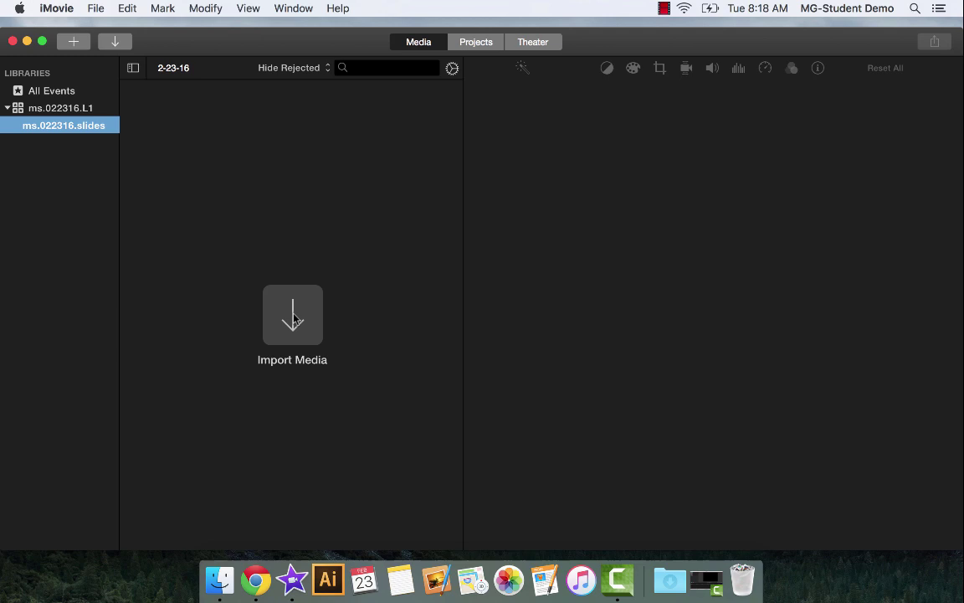
left_click(96, 9)
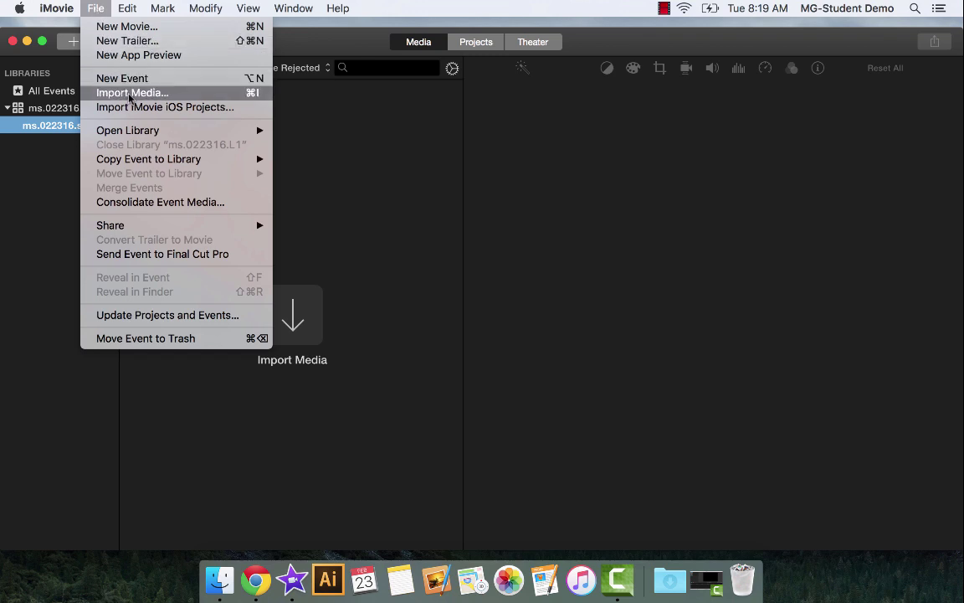
left_click(338, 192)
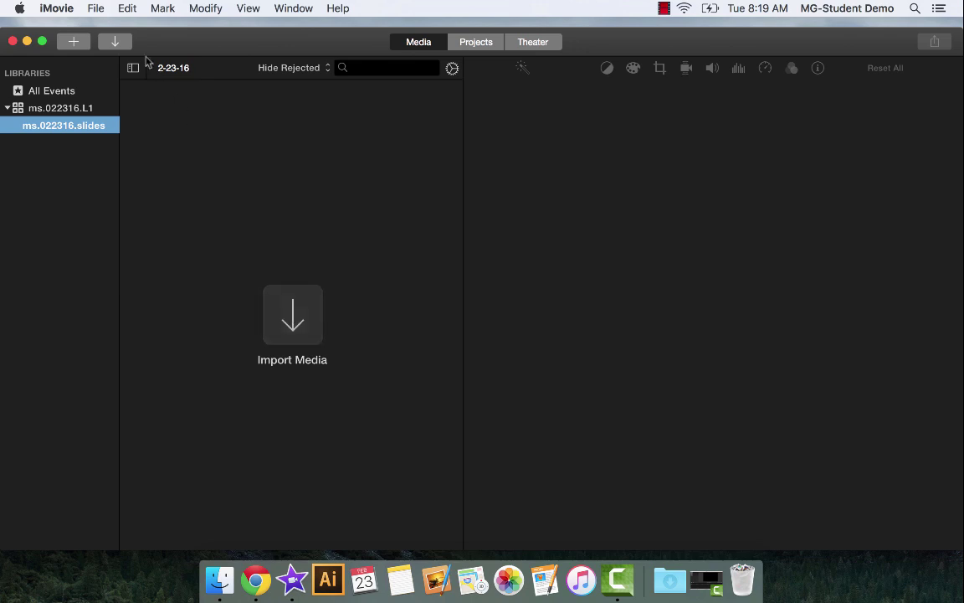
In the import window, browse to Documents > ms.021216.home > ms.021216.pics > ms.021616.slides.
left_click(296, 318)
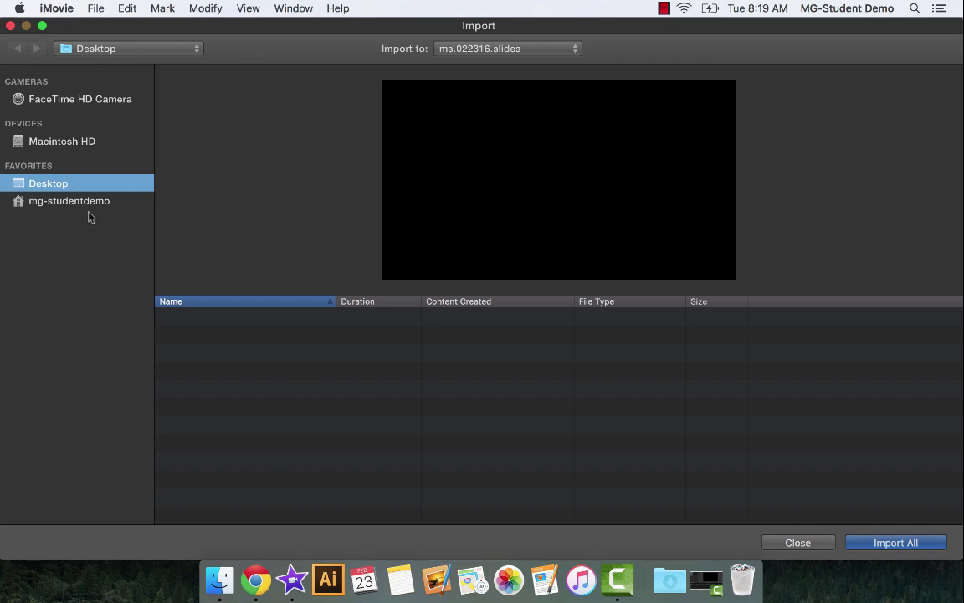
left_click(67, 202)
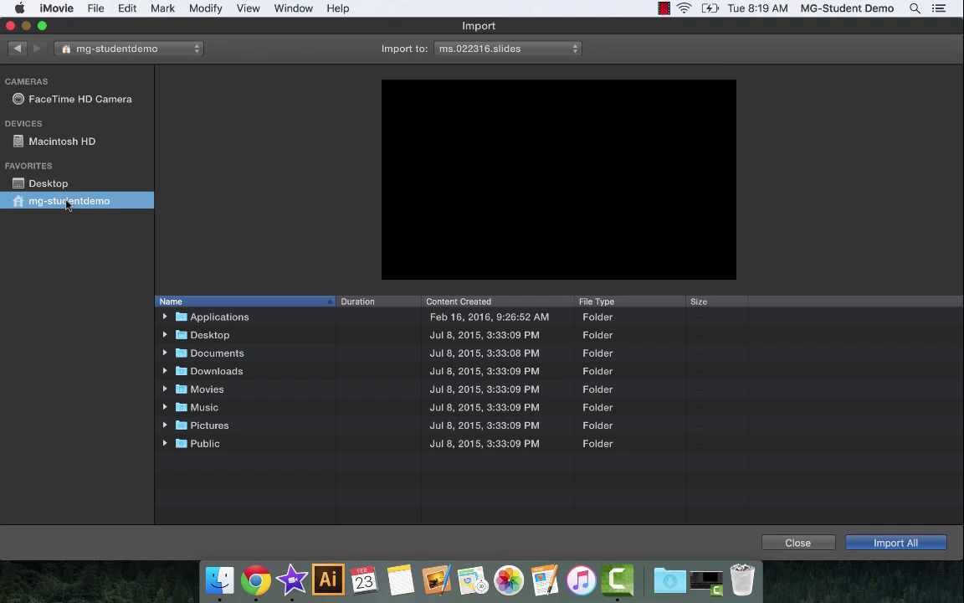
double_click(203, 356)
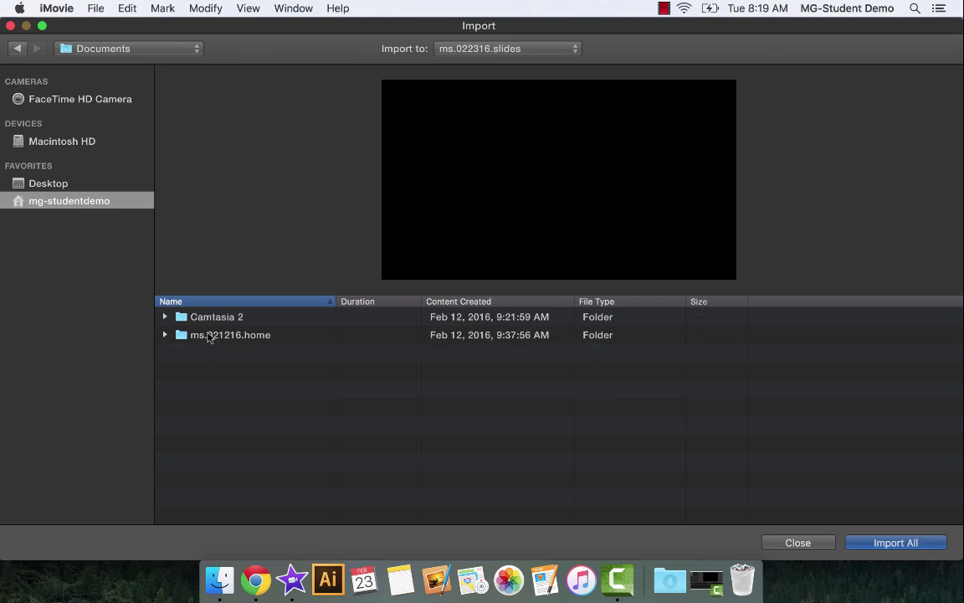
double_click(209, 335)
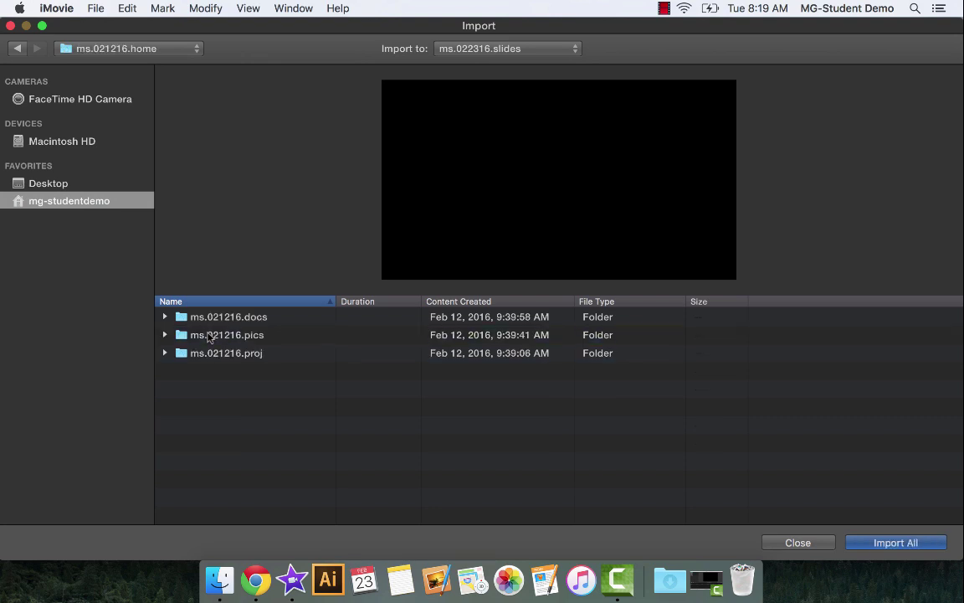
double_click(209, 334)
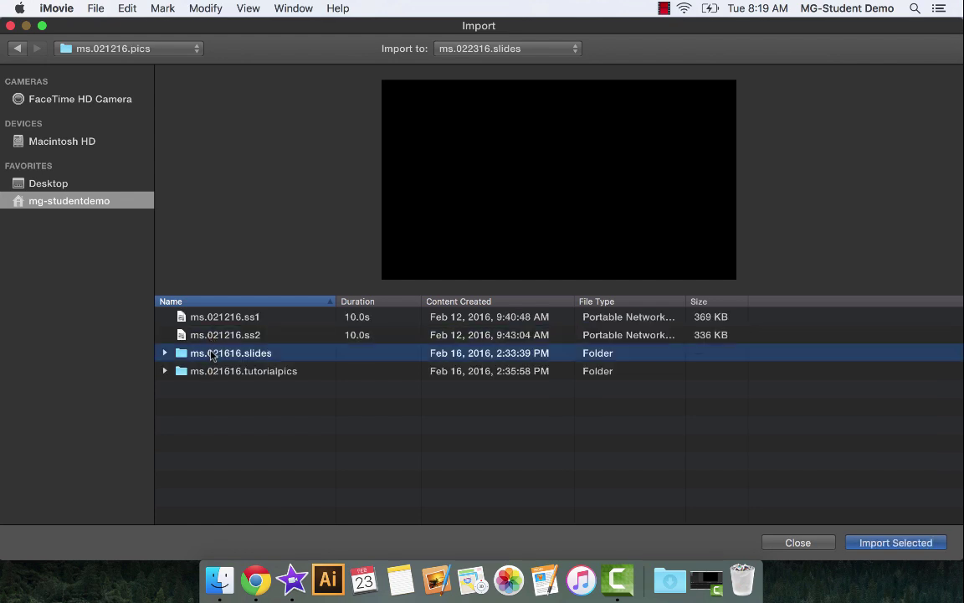
double_click(211, 353)
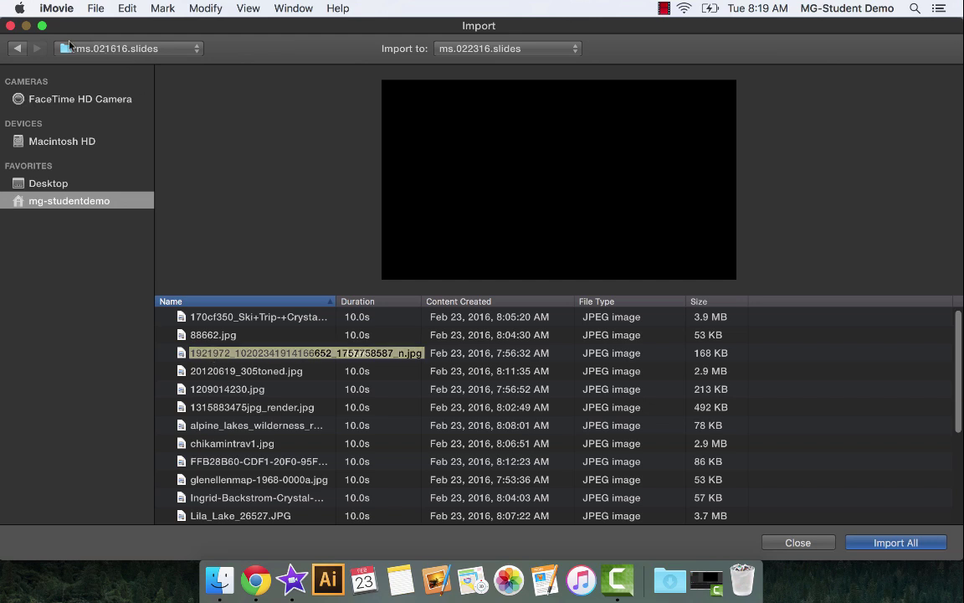
Back out to the home folder and reopen the path down to ms.021616.slides to list its JPEGs.
left_click(18, 49)
left_click(19, 48)
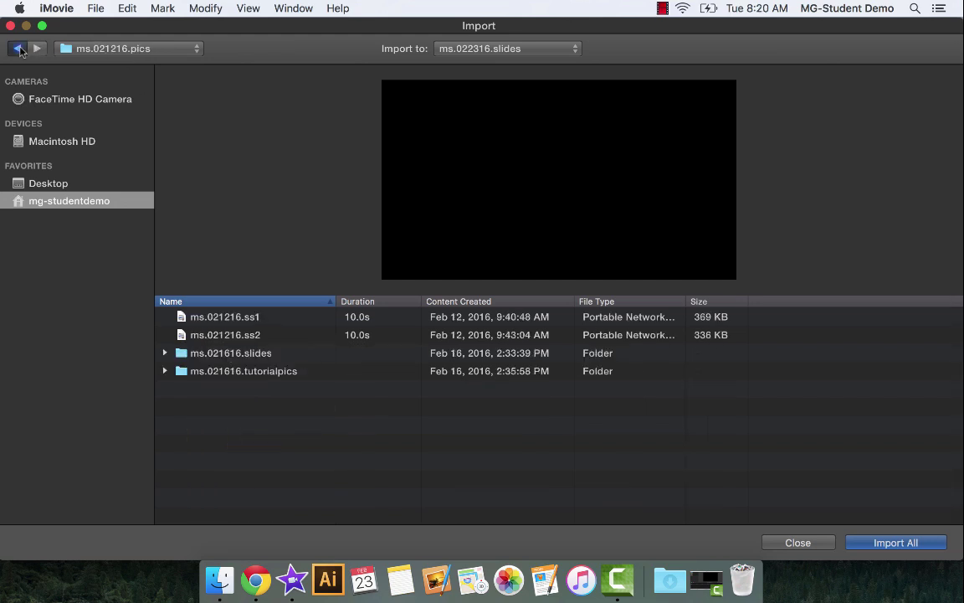
left_click(18, 49)
left_click(18, 49)
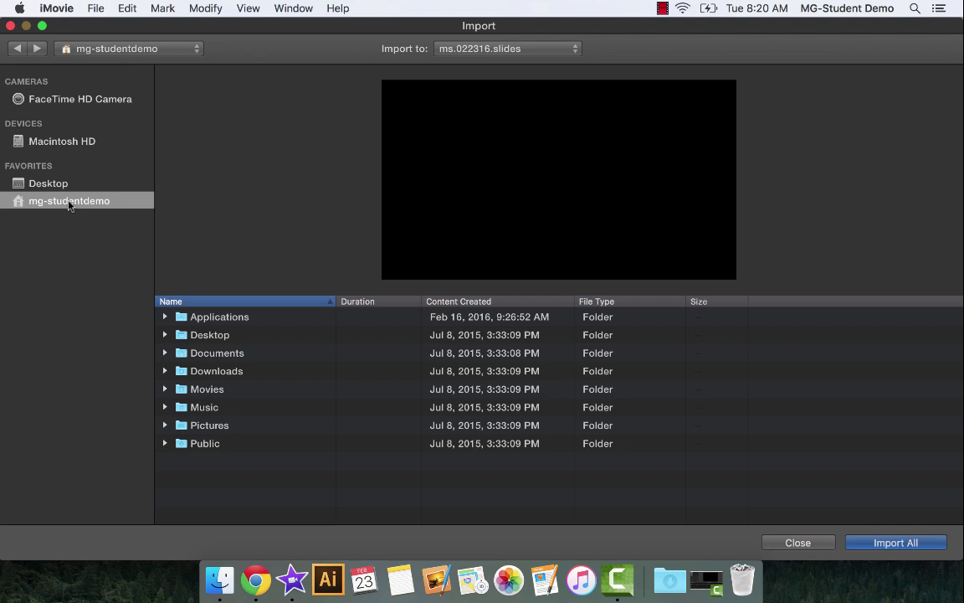
left_click(217, 354)
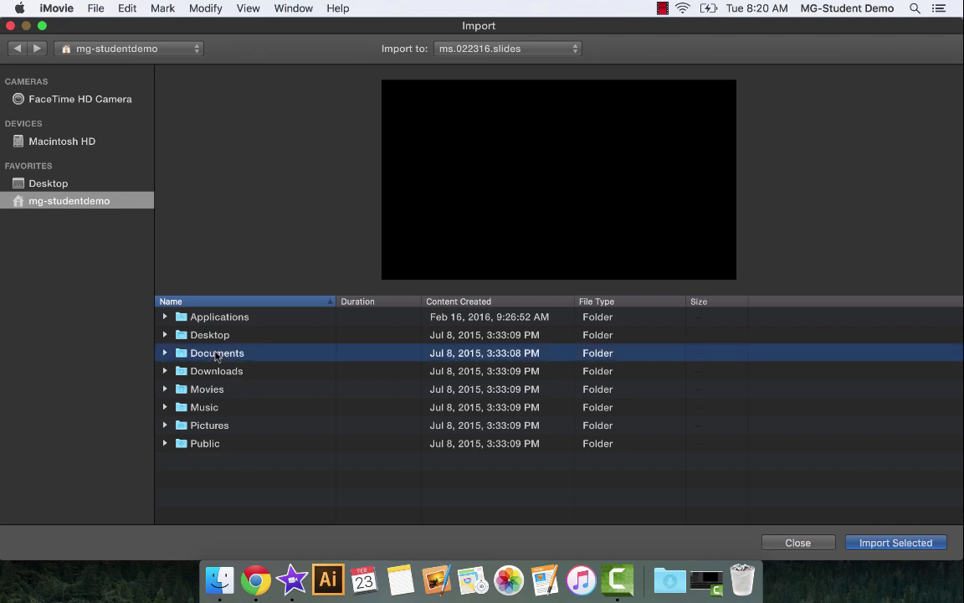
double_click(217, 355)
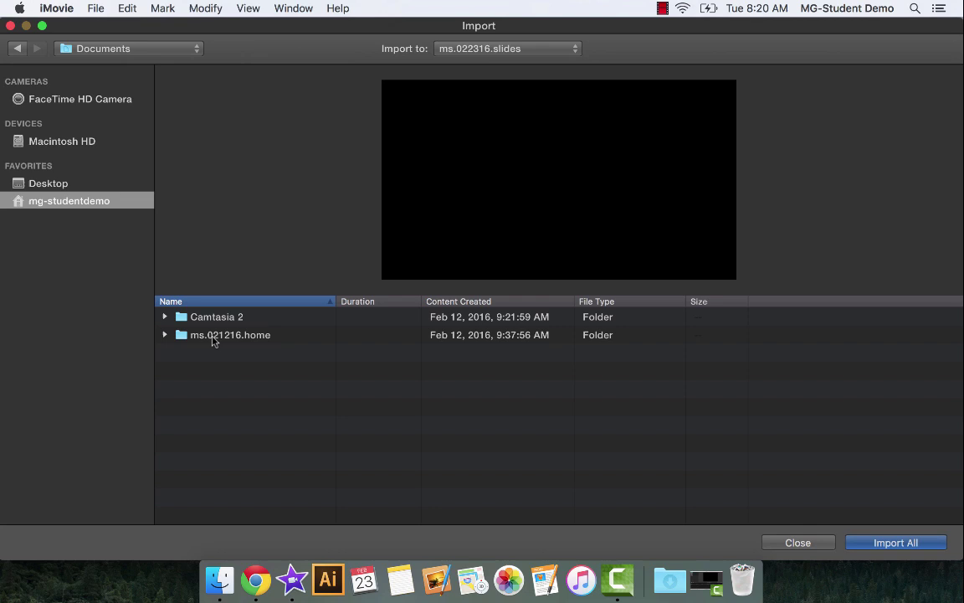
double_click(216, 336)
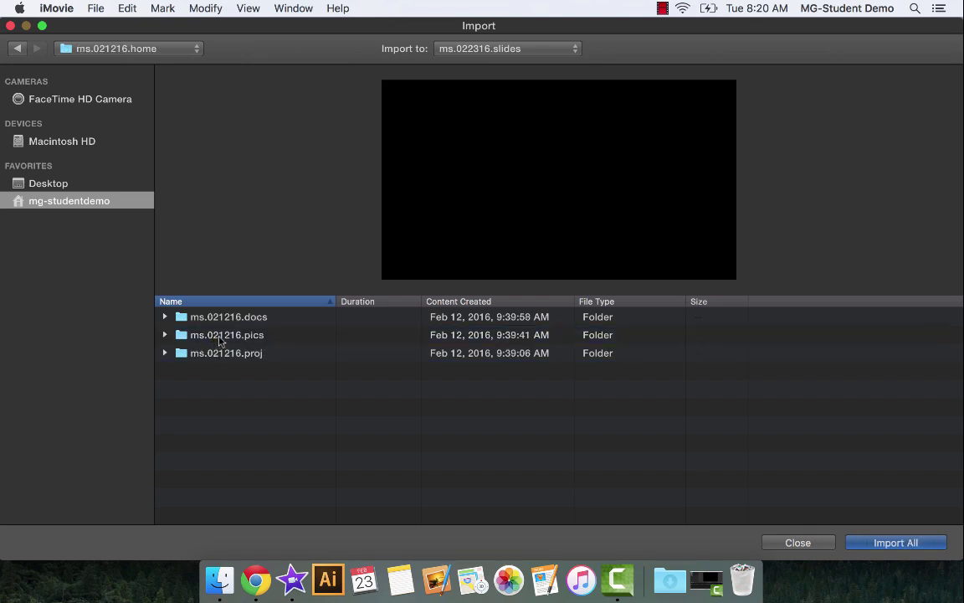
double_click(219, 336)
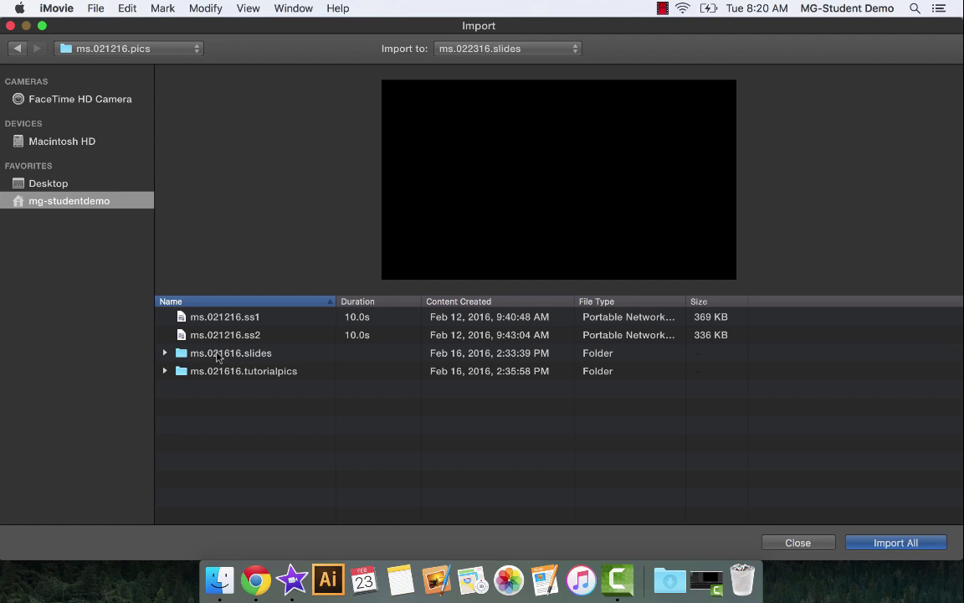
double_click(218, 353)
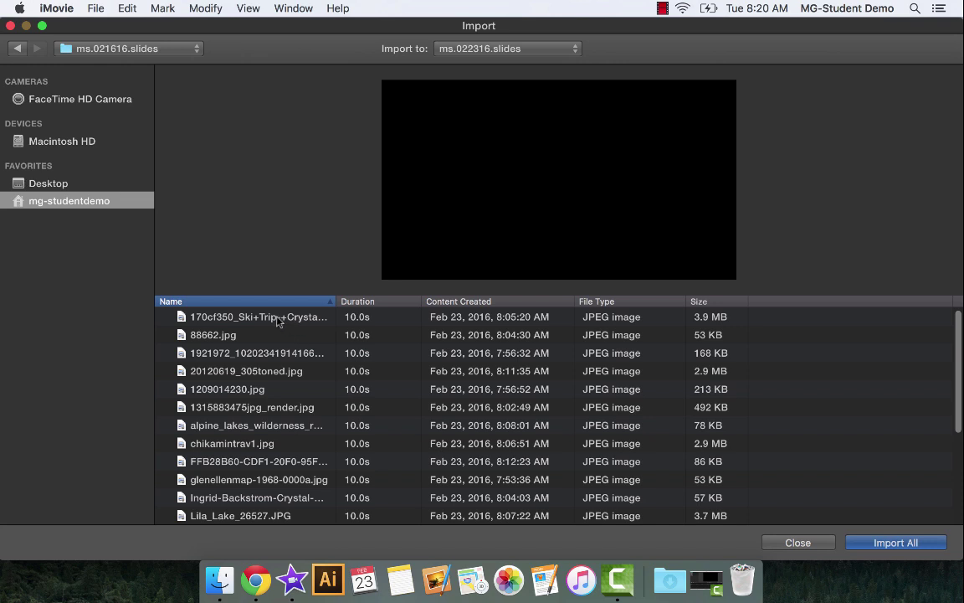
Preview the first ski trip photo, briefly selecting all files before narrowing back to it.
left_click(277, 318)
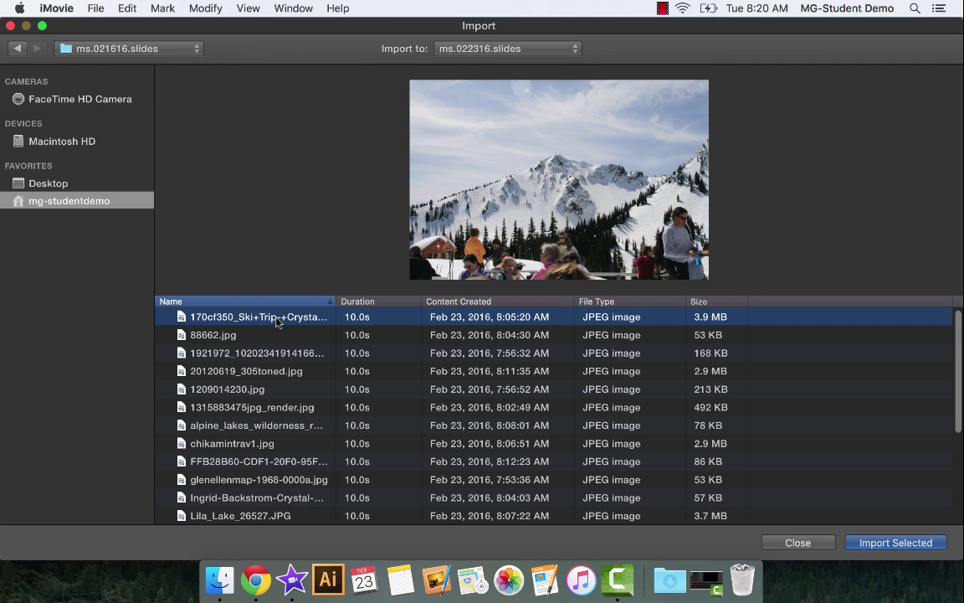
key("super+a")
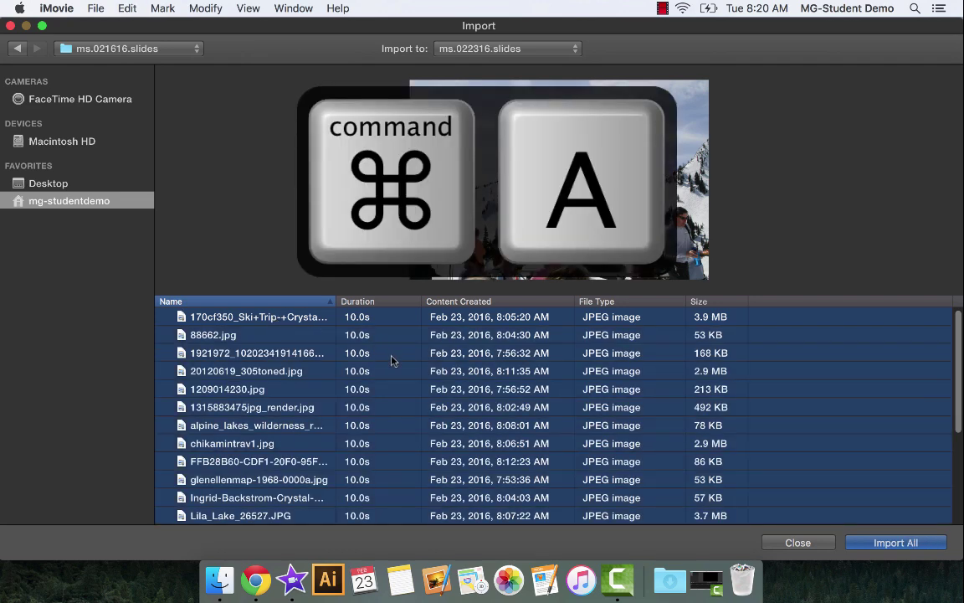
scroll(391, 359, "down", 5)
scroll(391, 359, "up", 5)
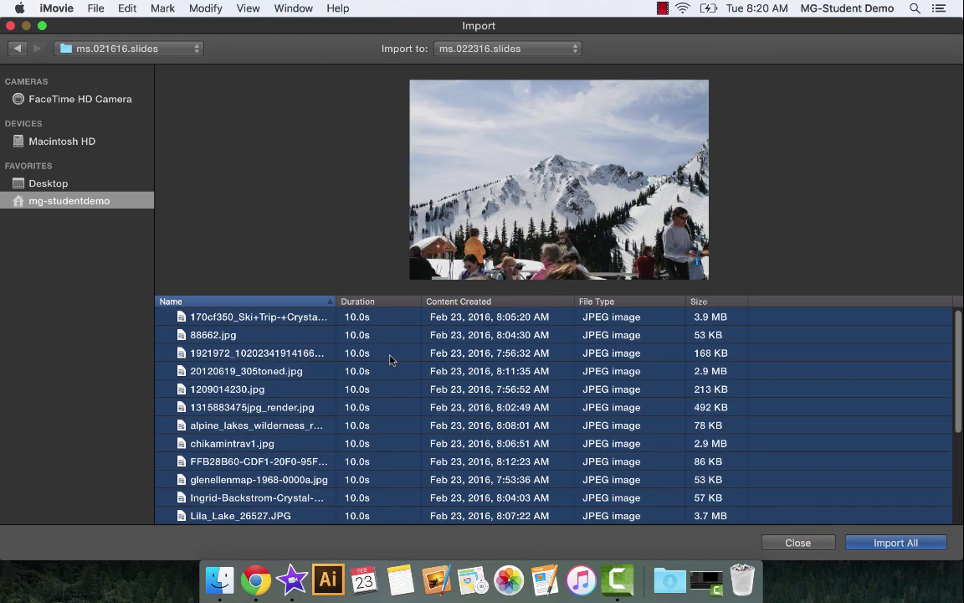
scroll(389, 359, "down", 5)
scroll(388, 359, "up", 5)
left_click(288, 318)
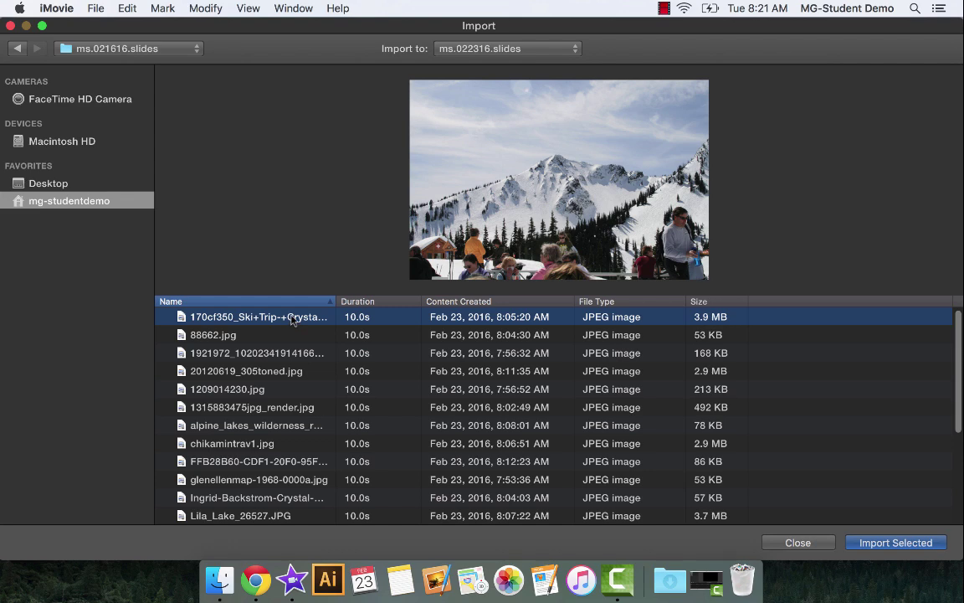
Select every photo in ms.021616.slides, through vail_span.600.jpg, for import.
scroll(301, 351, "down", 5)
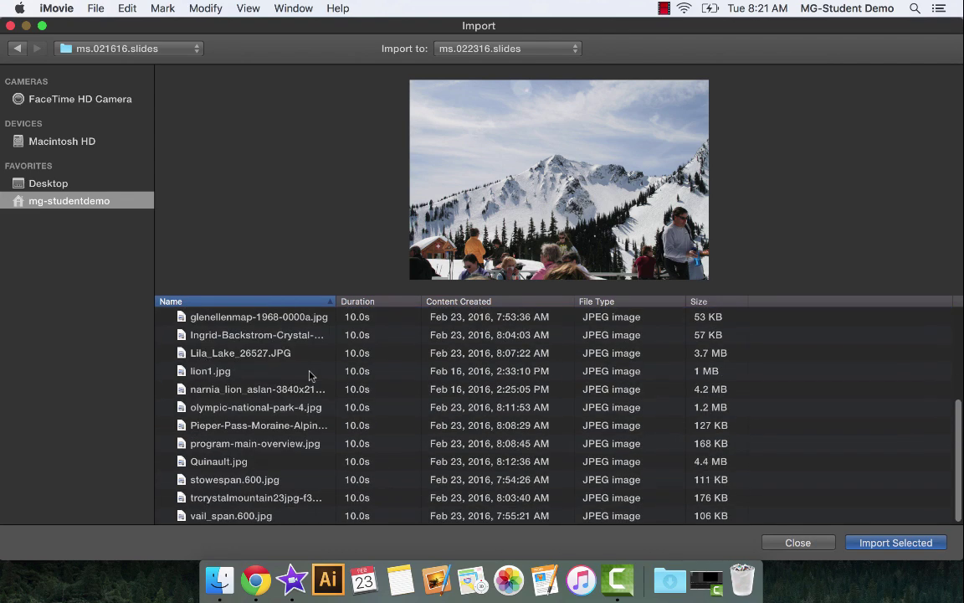
left_click(255, 500, "shift")
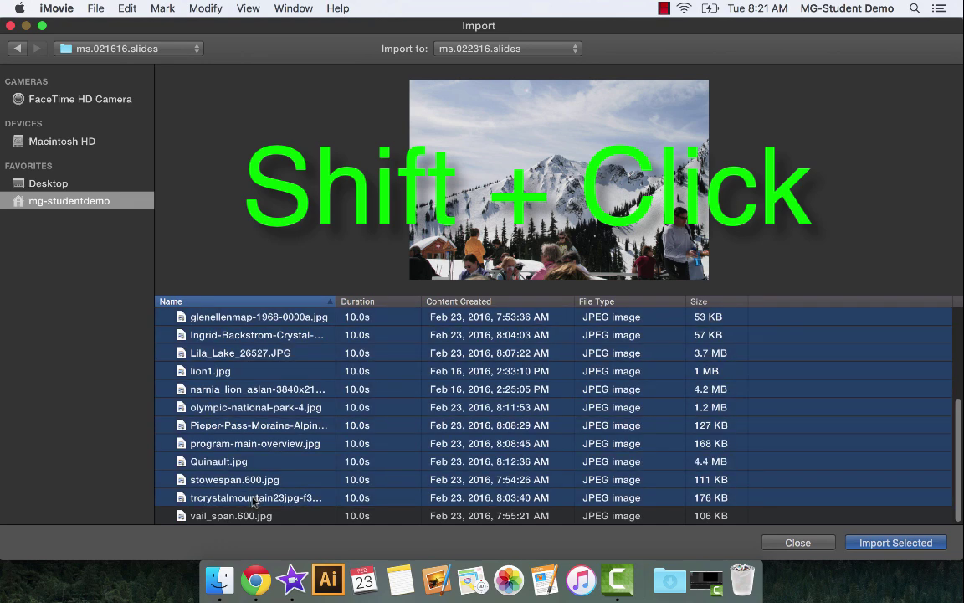
scroll(267, 487, "up", 5)
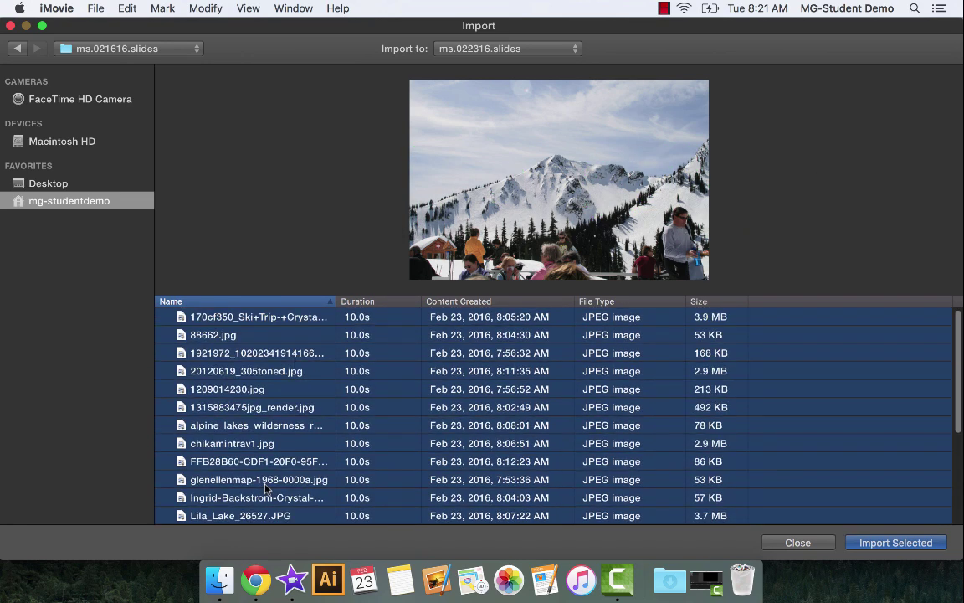
scroll(265, 491, "down", 5)
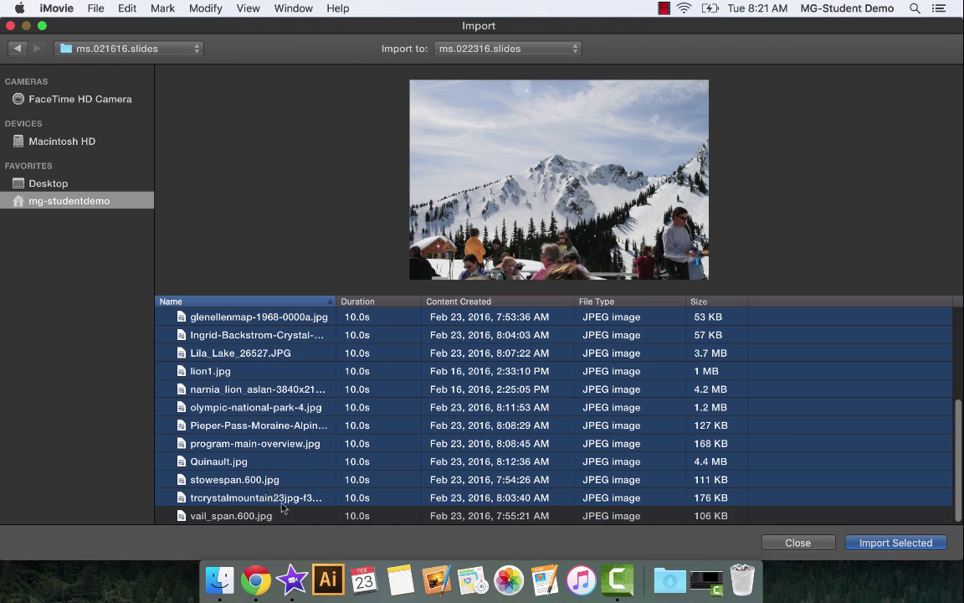
key("super+a")
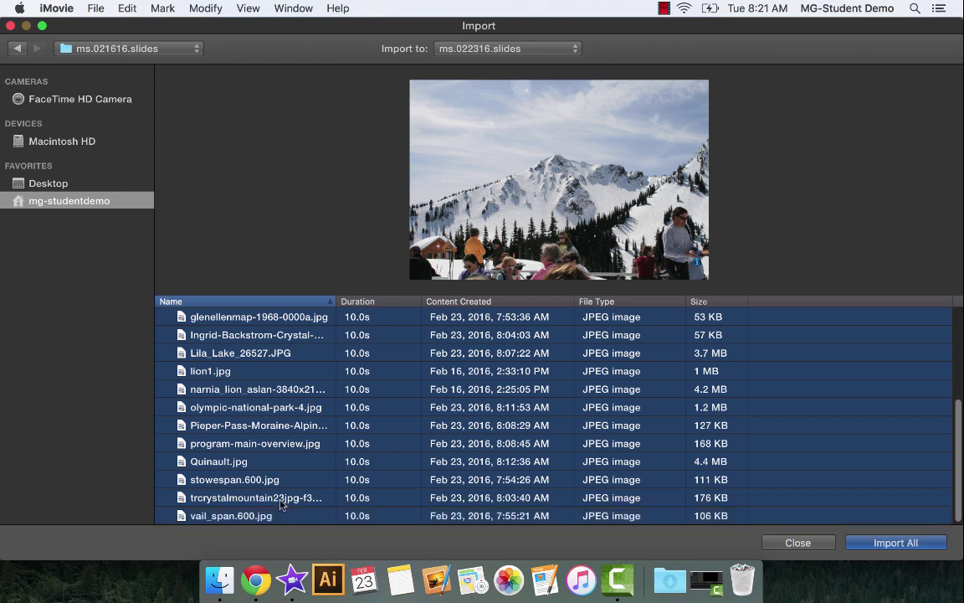
Import all the selected hiking and skiing photos into the ms.022316.slides event.
left_click(886, 543)
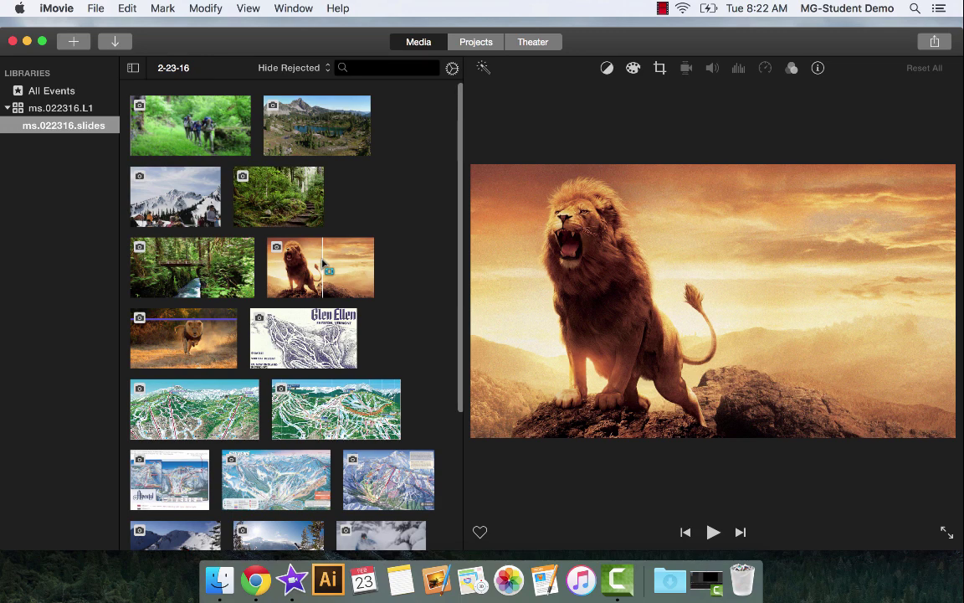
Reject the standing lion and running lion photos so they disappear from the event.
left_click(324, 263)
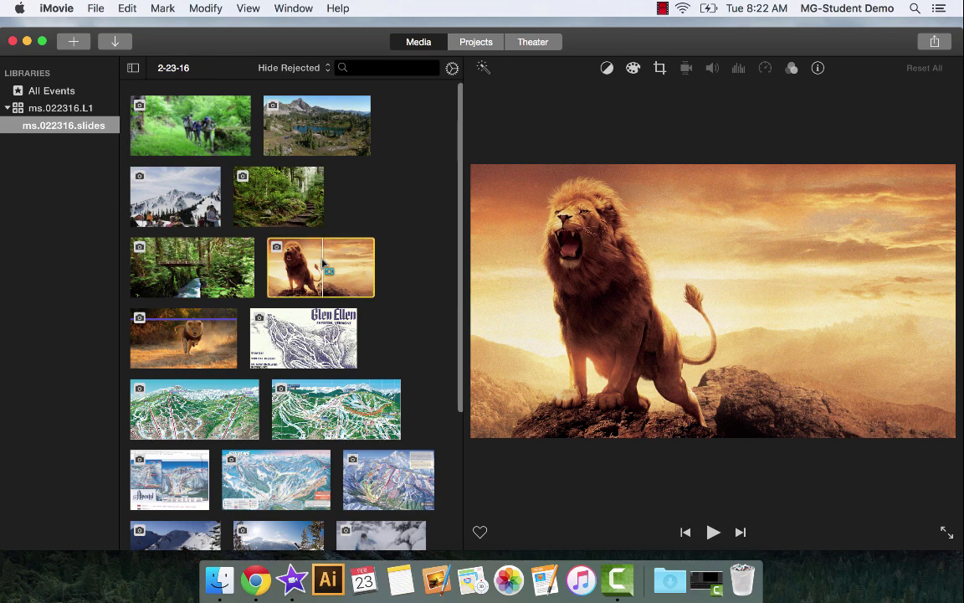
key("Delete")
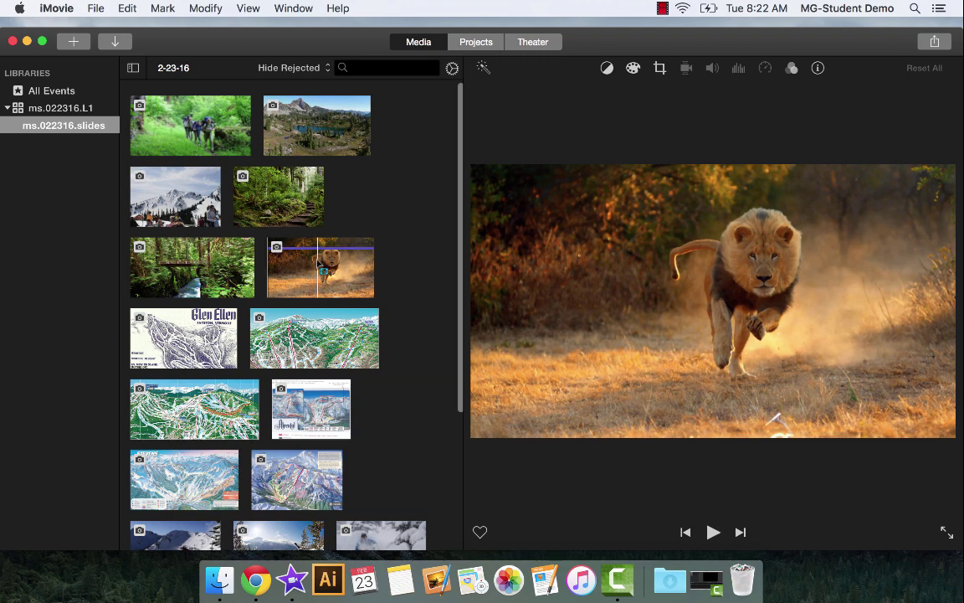
left_click(321, 264)
key("Delete")
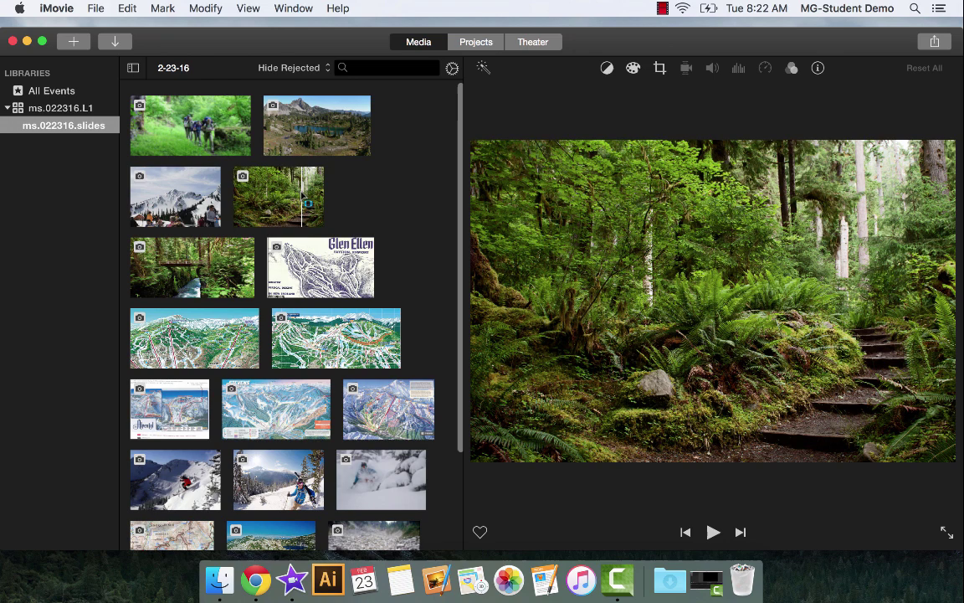
scroll(276, 195, "down", 3)
scroll(305, 202, "up", 3)
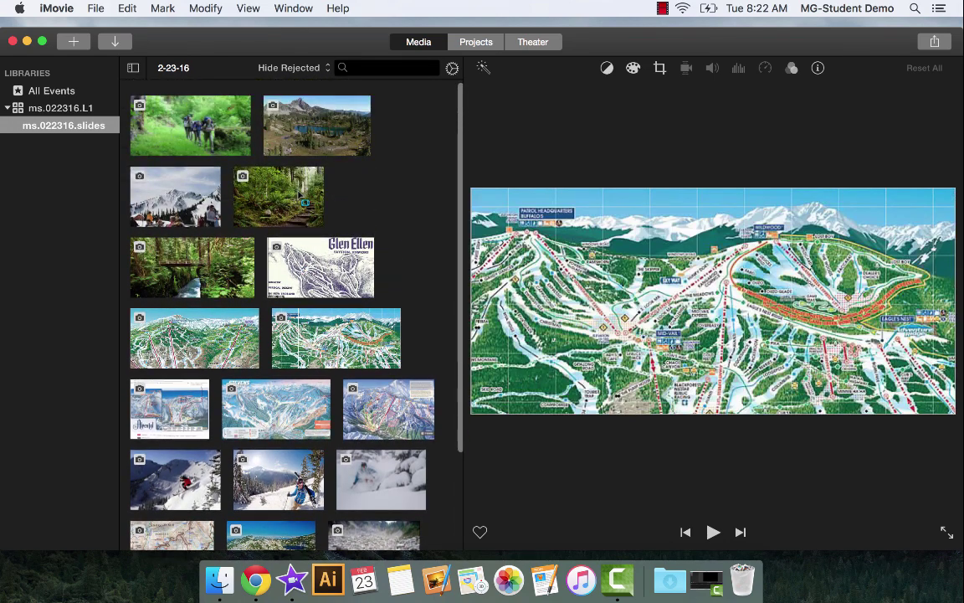
scroll(300, 197, "down", 3)
scroll(300, 197, "up", 3)
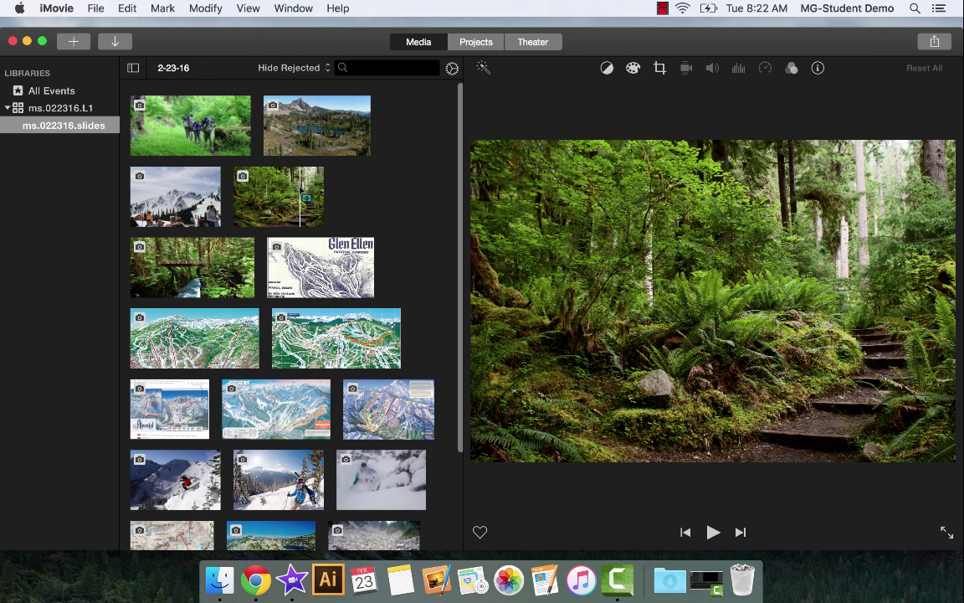
Create a new library named ms.022316.L2 saved in the Movies folder.
left_click(94, 8)
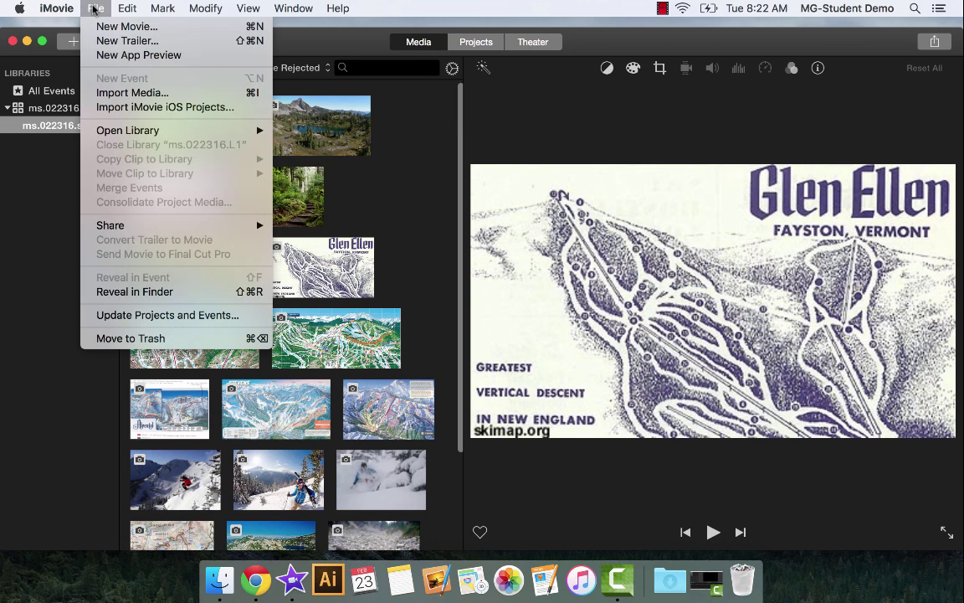
mouse_move(117, 130)
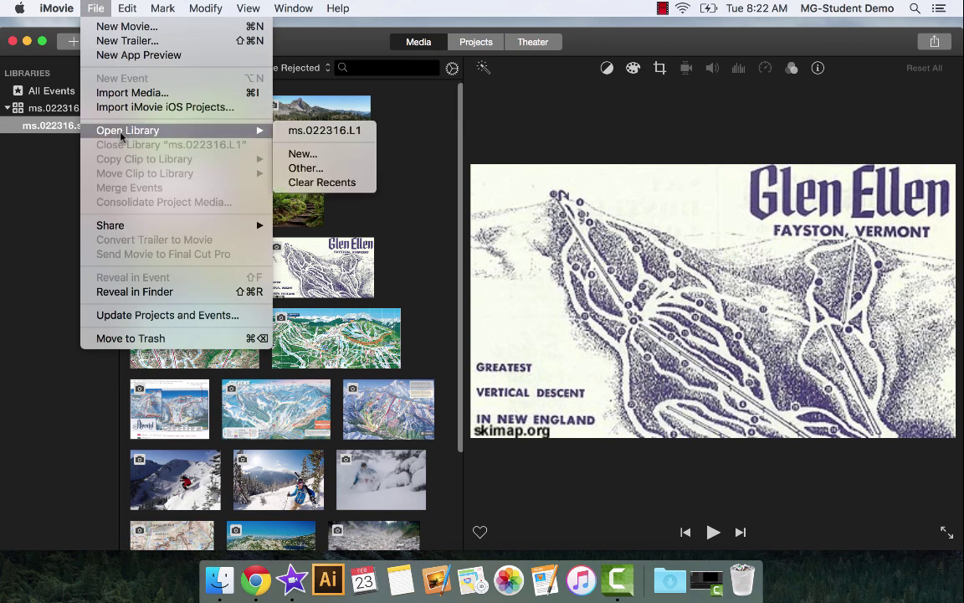
left_click(303, 154)
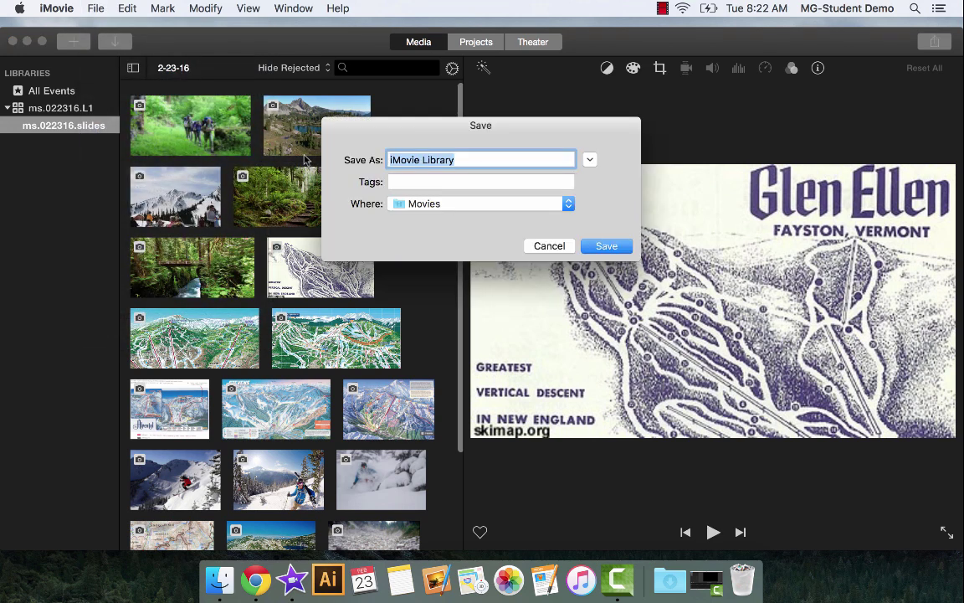
type("ms")
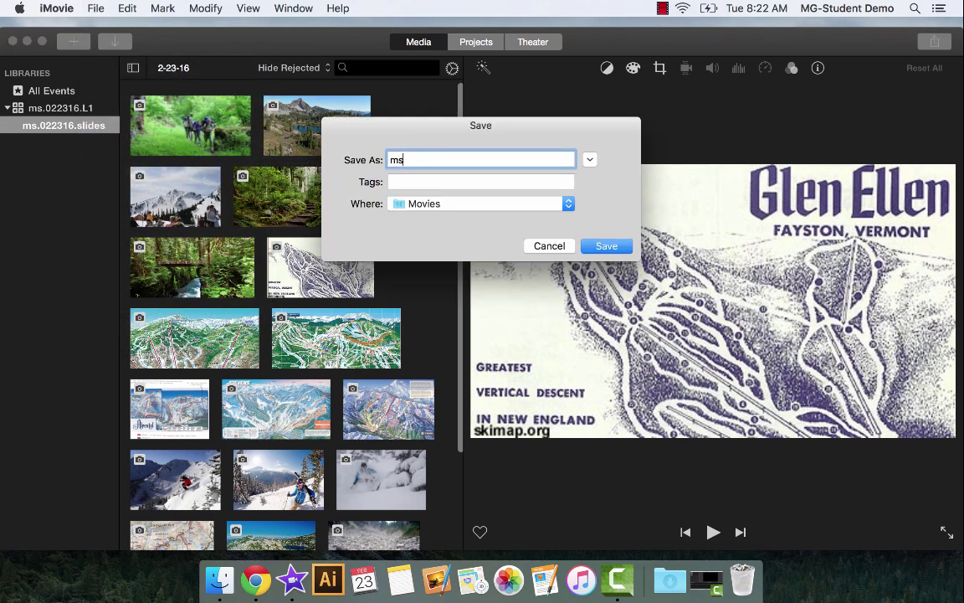
type(".022316.L2")
left_click(608, 247)
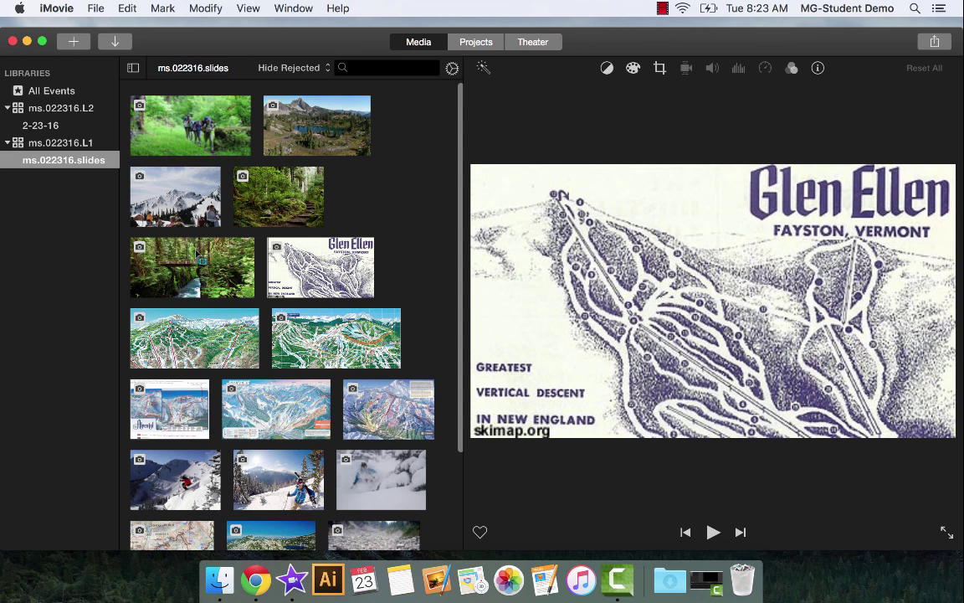
left_click(41, 127)
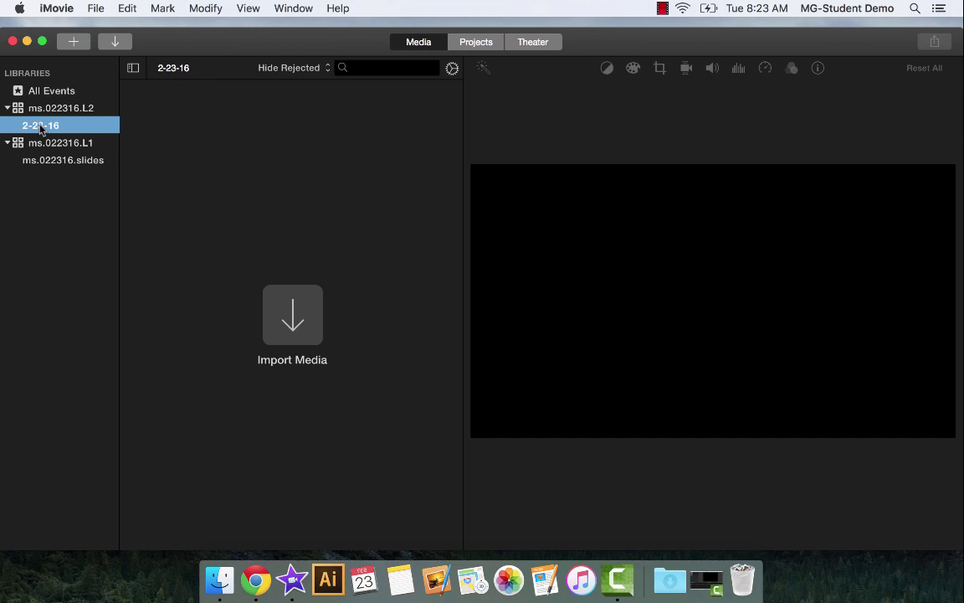
left_click(41, 128)
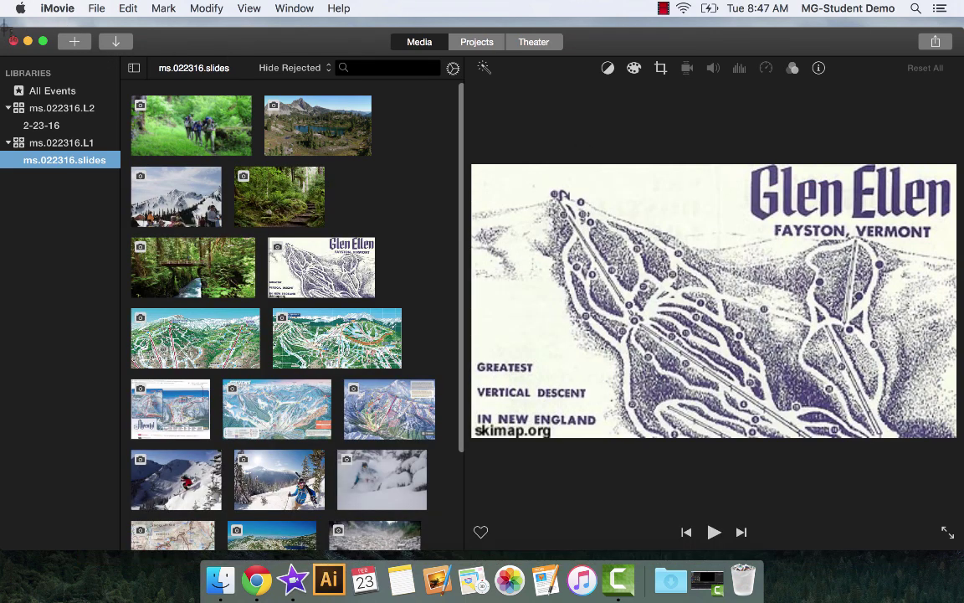
left_click_drag(4, 26, 864, 551)
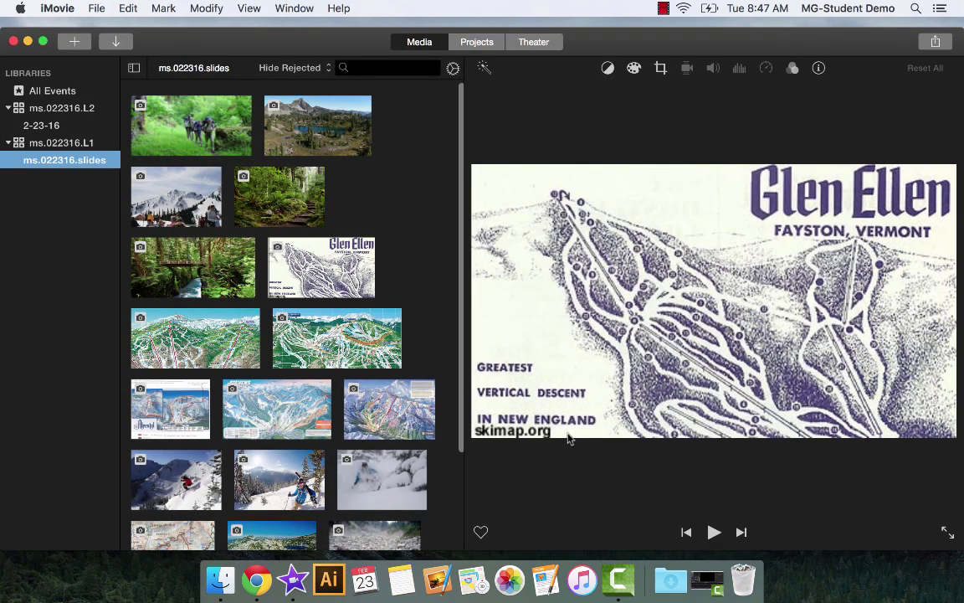